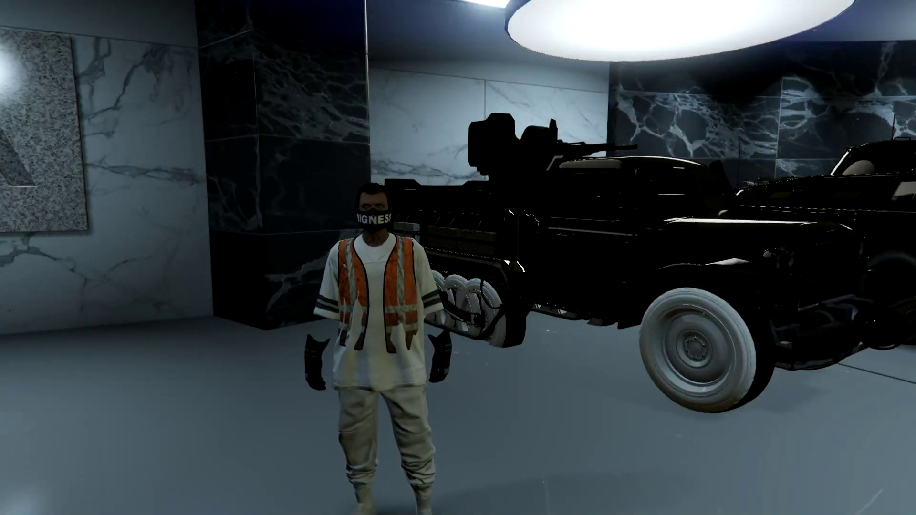
Leave the game's garage view and go to My Crews to reach the XynWolfe crew's edit page.
key("w")
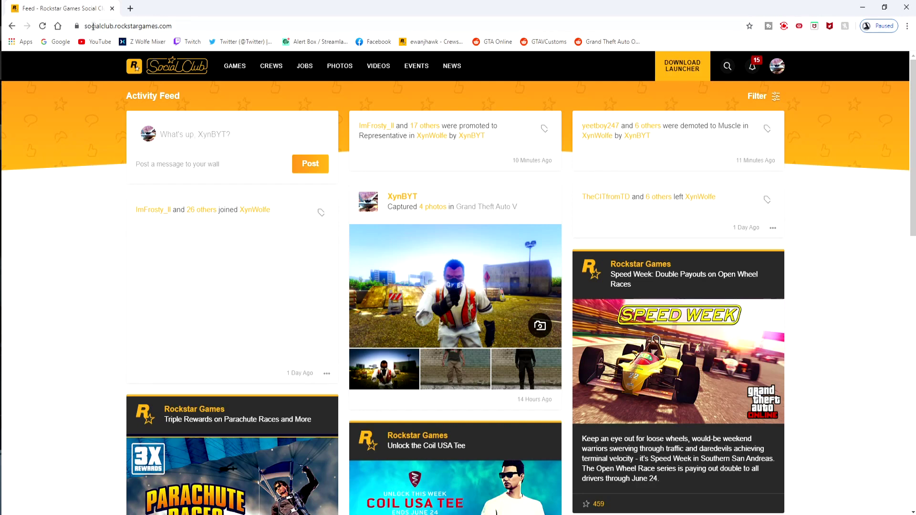
left_click_drag(94, 26, 150, 26)
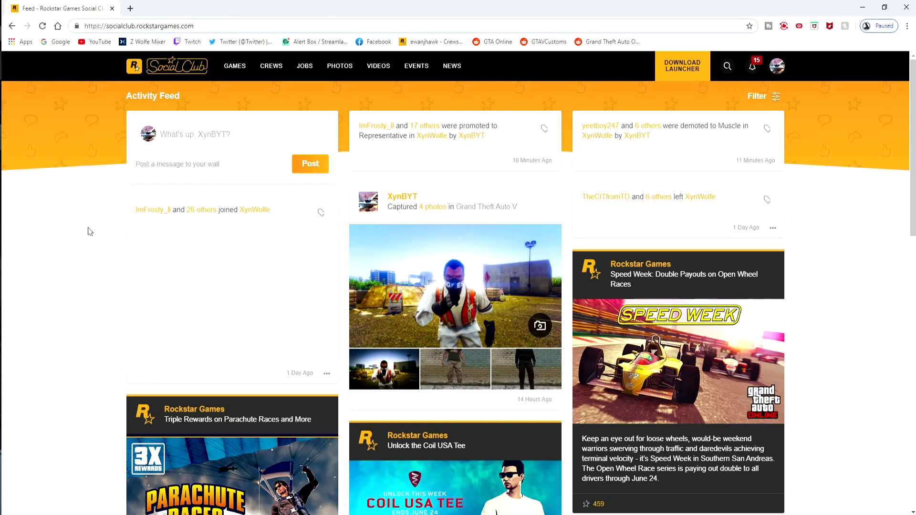
mouse_move(271, 66)
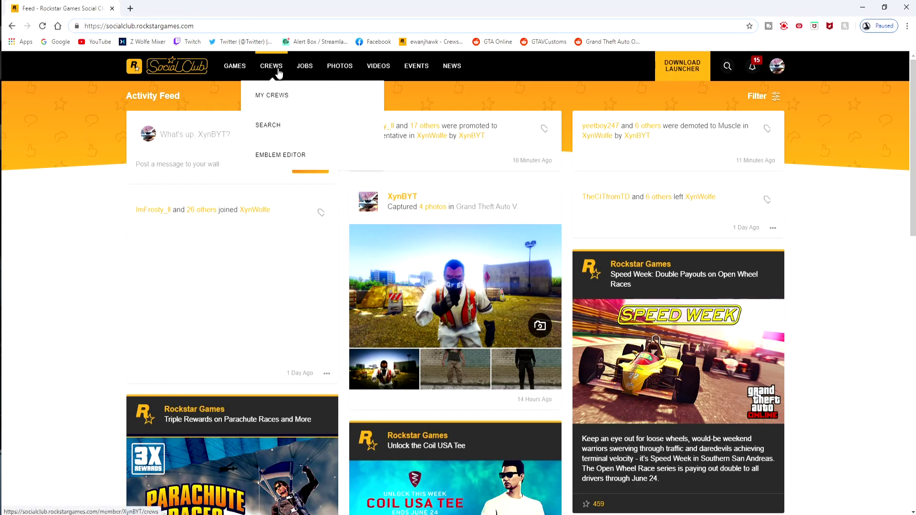
left_click(276, 93)
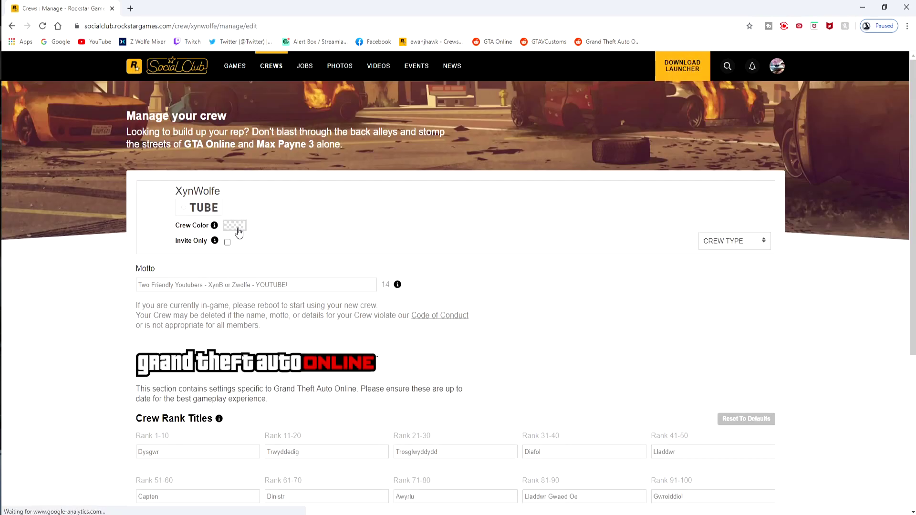
Save the XynWolfe crew with its red FF5454 colour and reload the edit page.
left_click(235, 227)
left_click(421, 265)
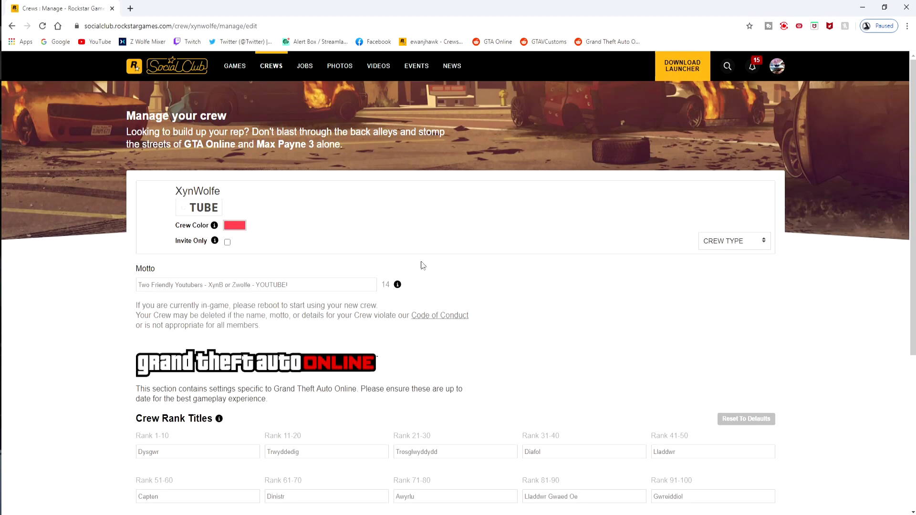
scroll(421, 265, "down", 3)
left_click(469, 474)
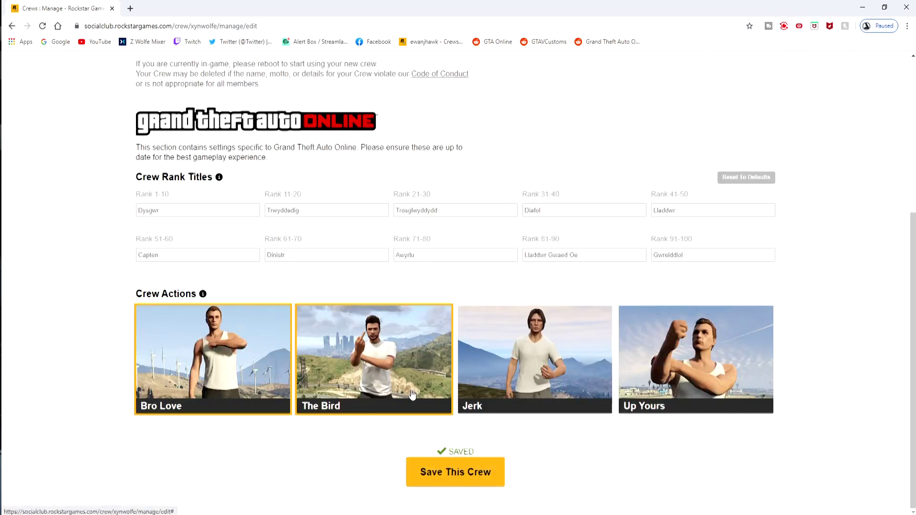
scroll(284, 230, "up", 3)
left_click(40, 28)
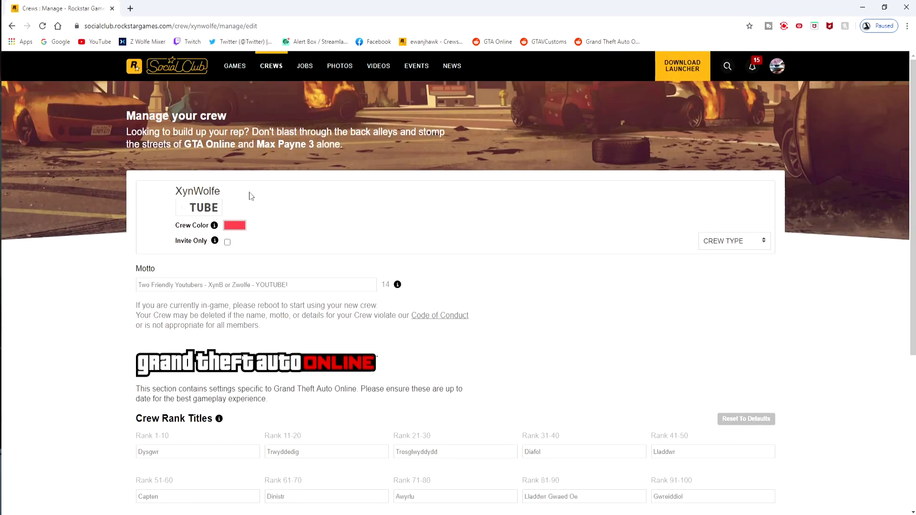
Inspect the Crew Color swatch and rewrite the hidden input#crewColor value from FF5454 to #000000AA.
left_click(235, 226)
right_click(236, 225)
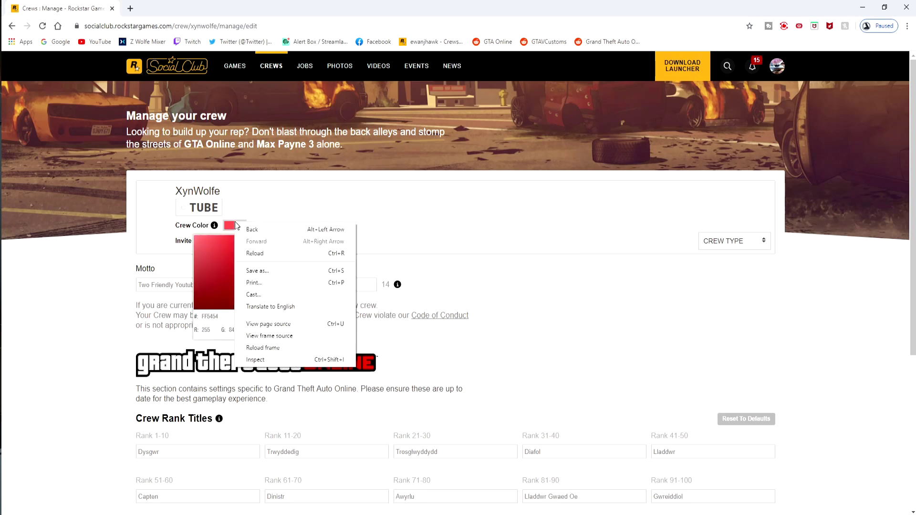
left_click(263, 360)
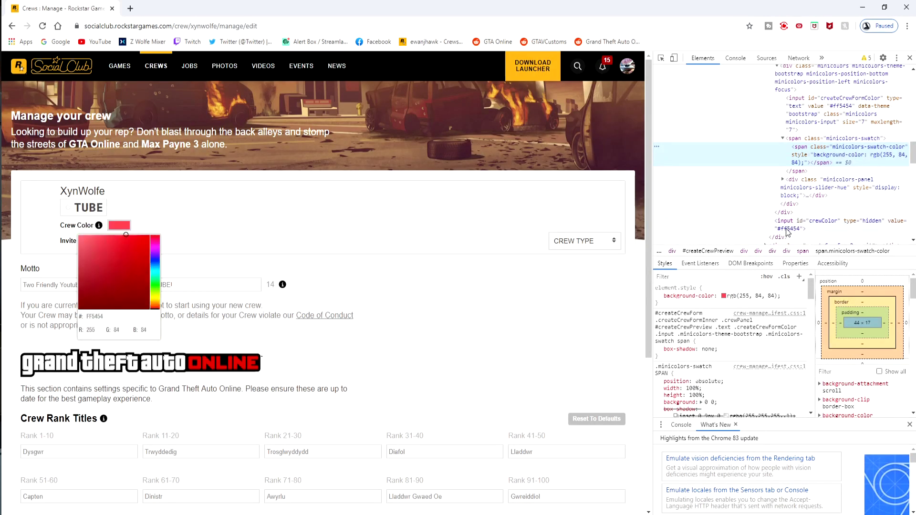
left_click(844, 109)
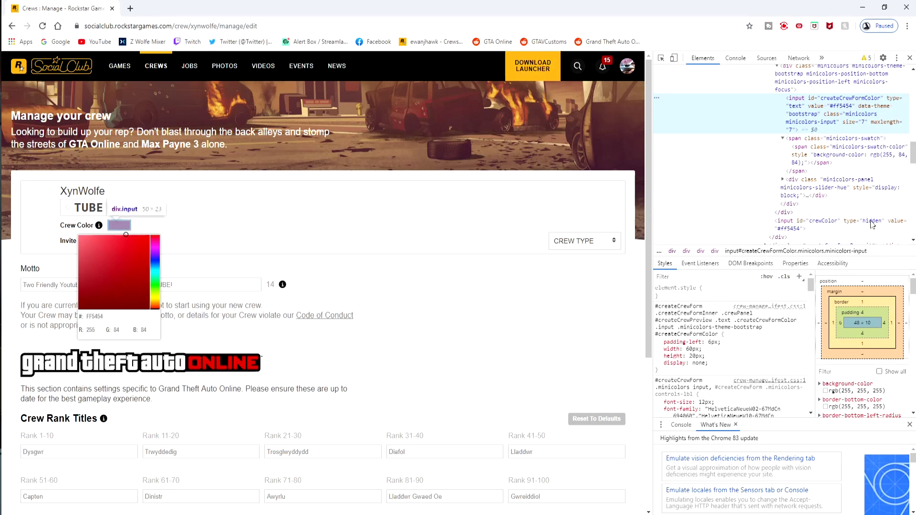
left_click(791, 230)
type("000000AA")
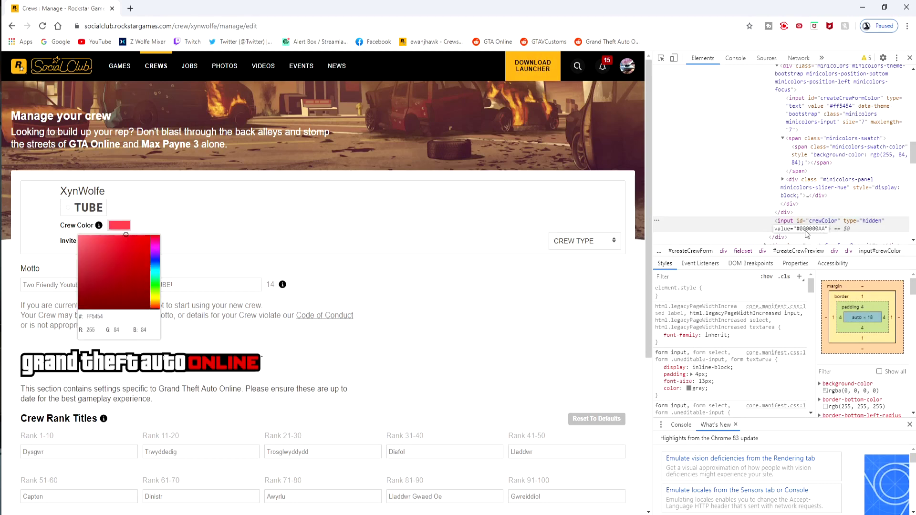
Commit the #000000AA value, save the crew and reload so the swatch shows transparent.
key("Return")
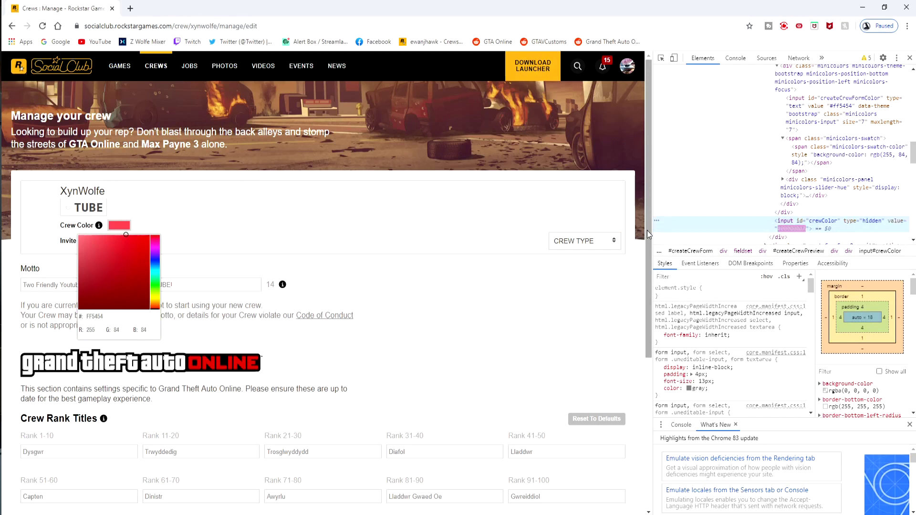
scroll(363, 255, "down", 3)
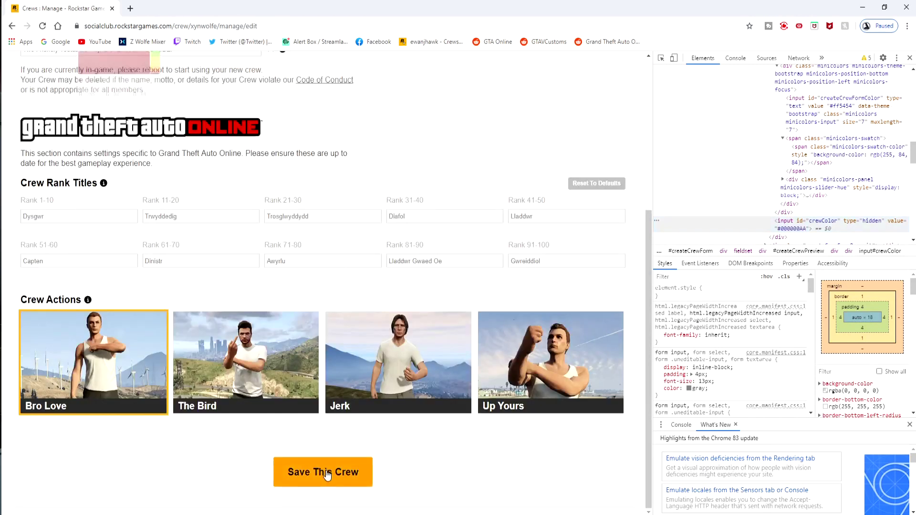
left_click(326, 474)
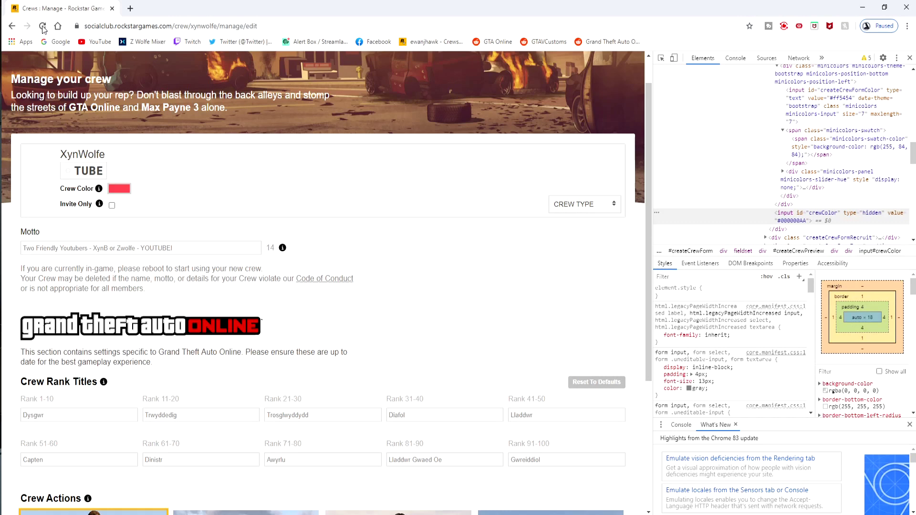
left_click(42, 27)
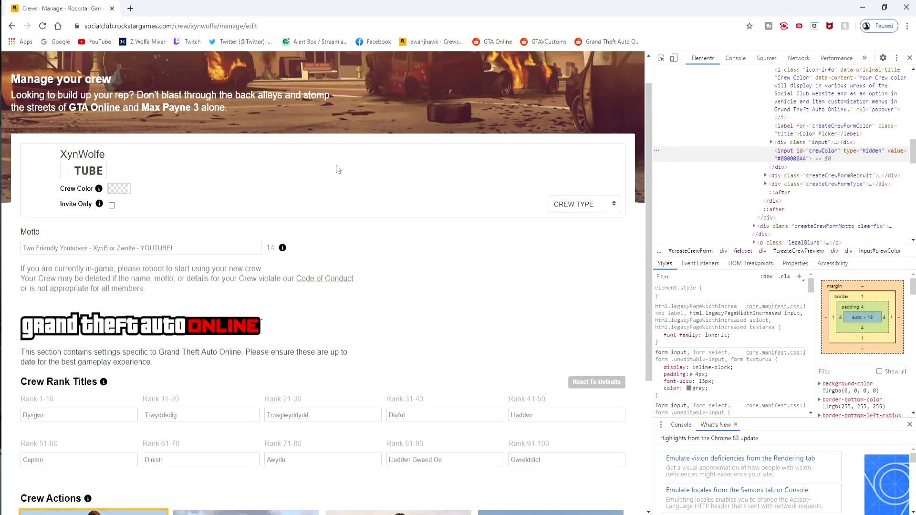
scroll(839, 154, "up", 2)
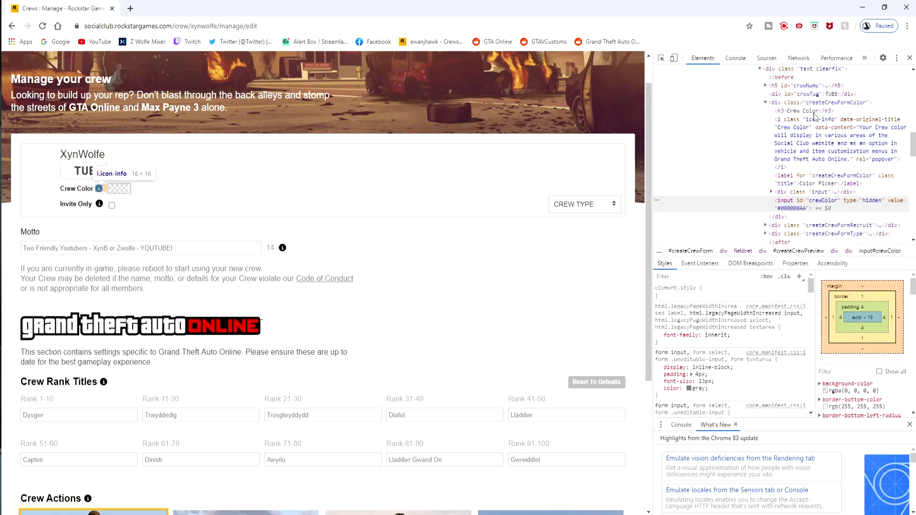
scroll(814, 117, "up", 2)
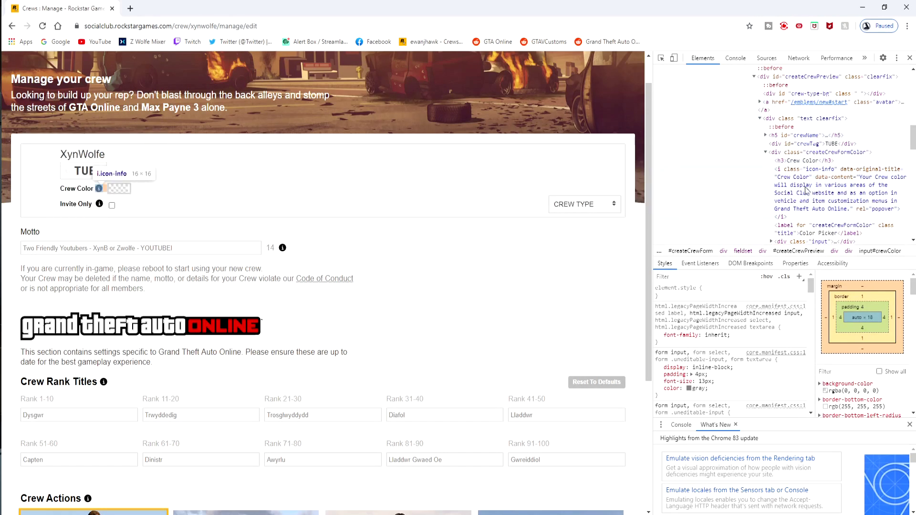
scroll(808, 144, "down", 5)
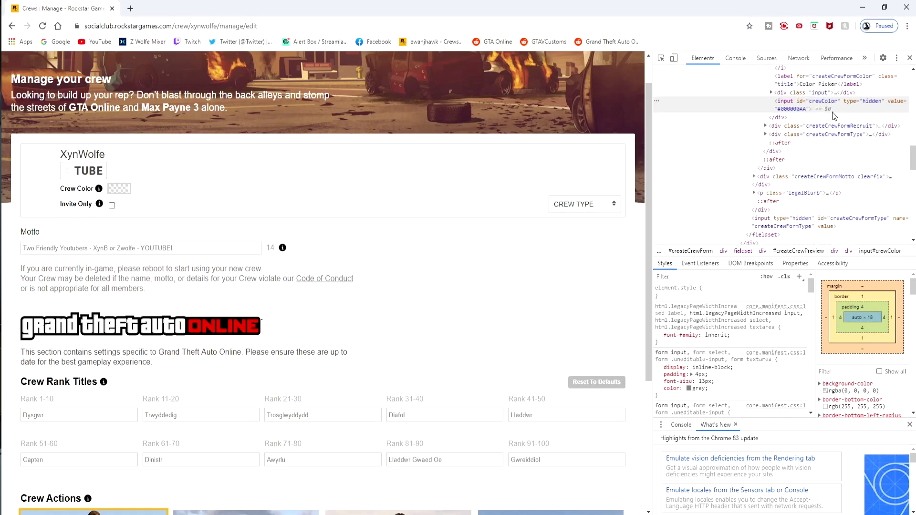
scroll(802, 115, "up", 2)
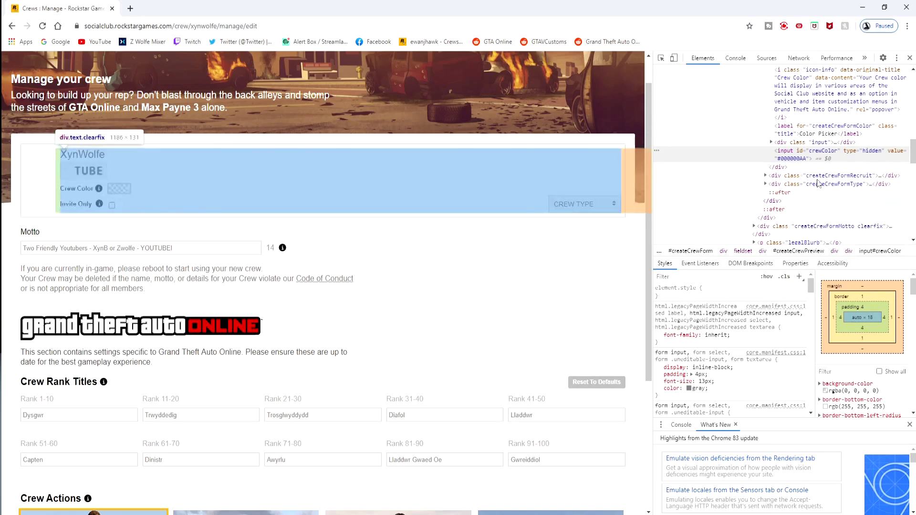
Inspect the Crew Color swatch again to confirm both colour inputs hold #000000AA.
left_click(122, 190)
right_click(128, 189)
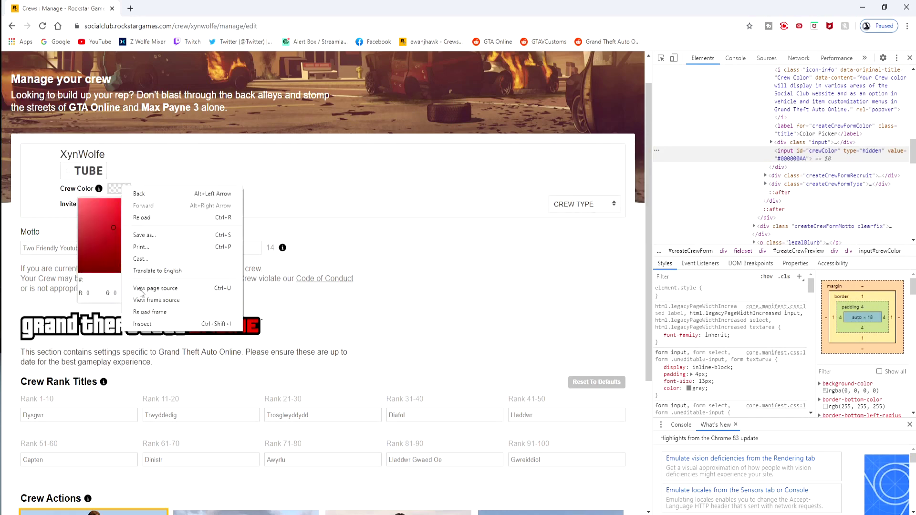
left_click(166, 328)
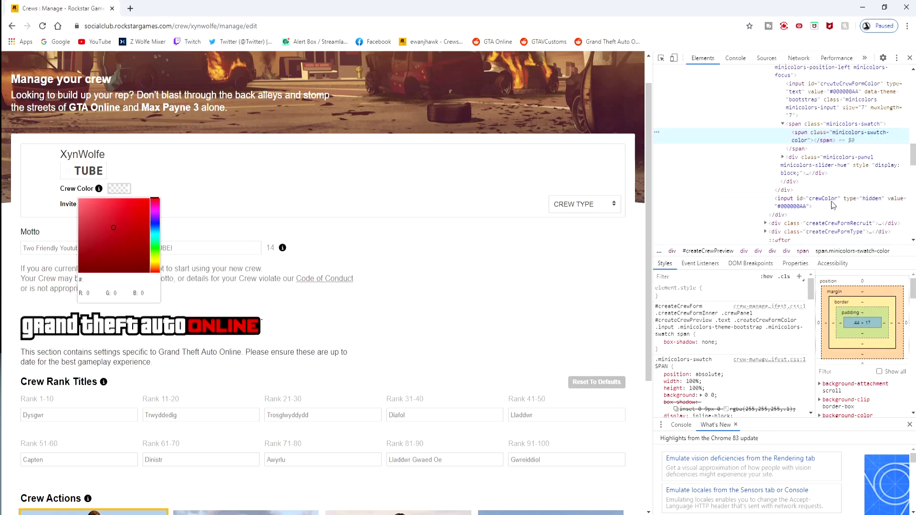